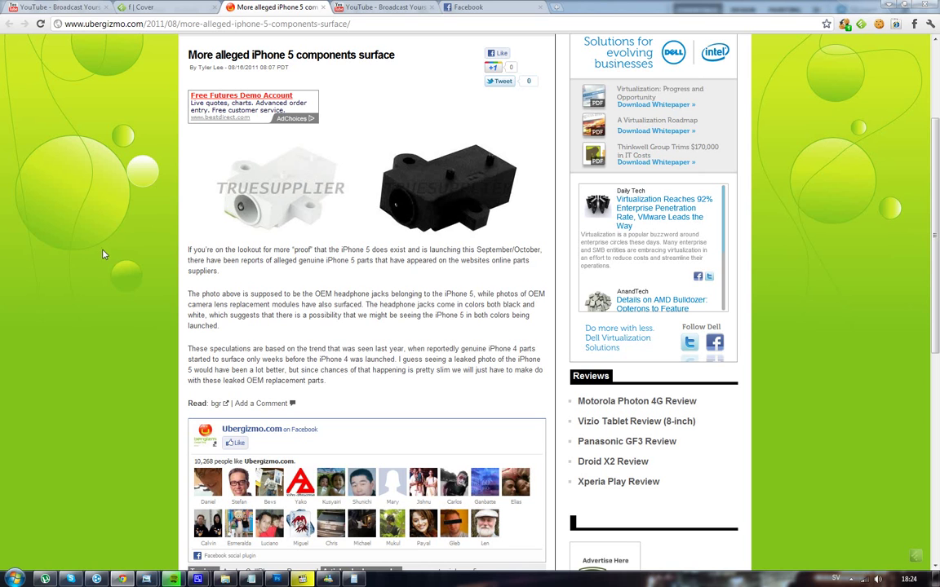
# Open BGR's 'New images of alleged iPhone 5 parts surface' article in a new tab and view it.
pyautogui.rightClick(216, 403)
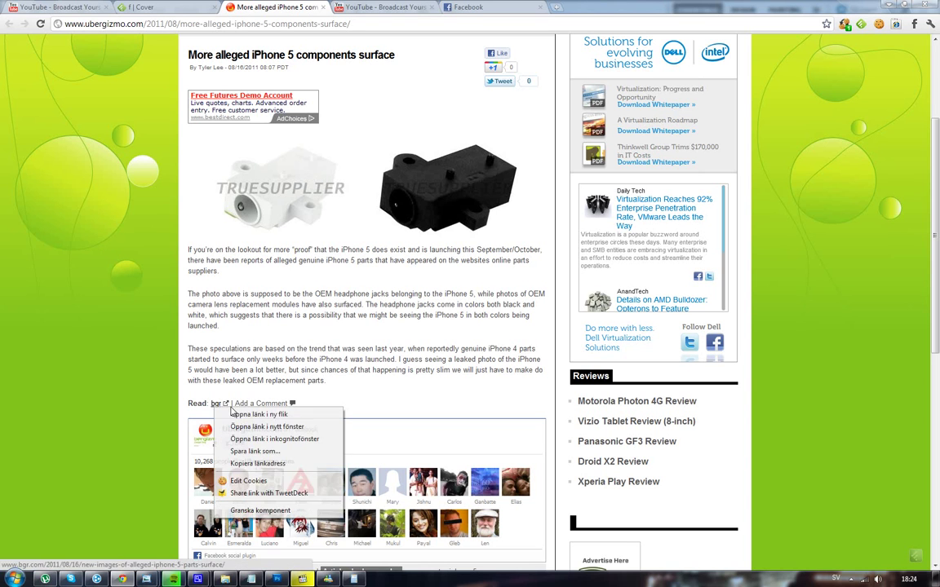
pyautogui.click(259, 415)
pyautogui.click(379, 8)
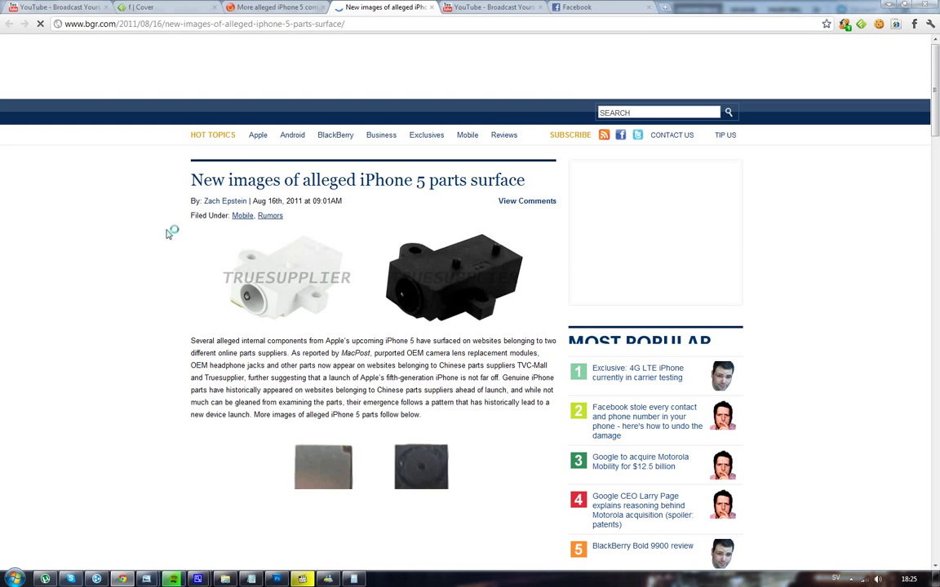
pyautogui.scroll(-3, 106, 310)
pyautogui.scroll(-4, 111, 318)
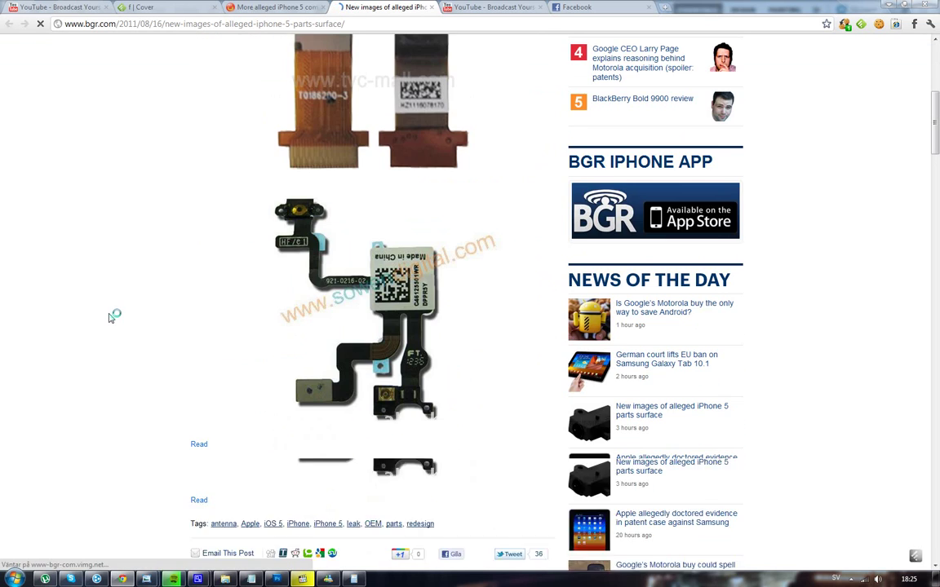
pyautogui.scroll(3, 111, 317)
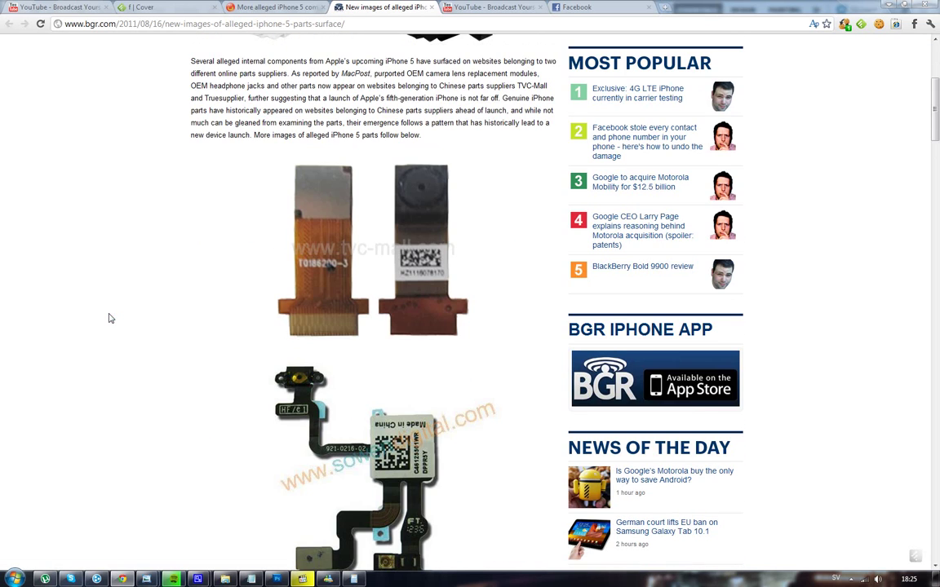
pyautogui.scroll(-3, 111, 318)
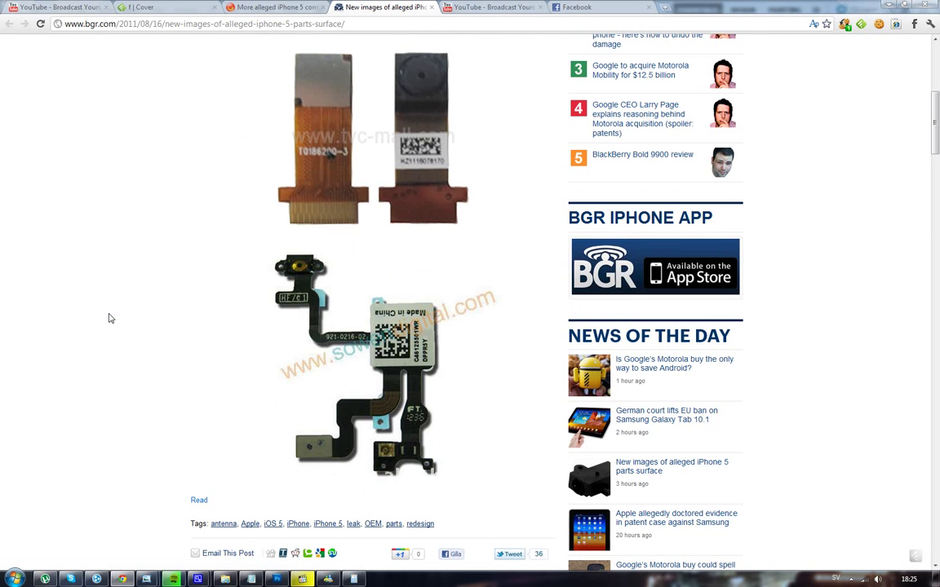
pyautogui.scroll(3, 111, 318)
pyautogui.scroll(3, 111, 317)
pyautogui.scroll(-1, 110, 317)
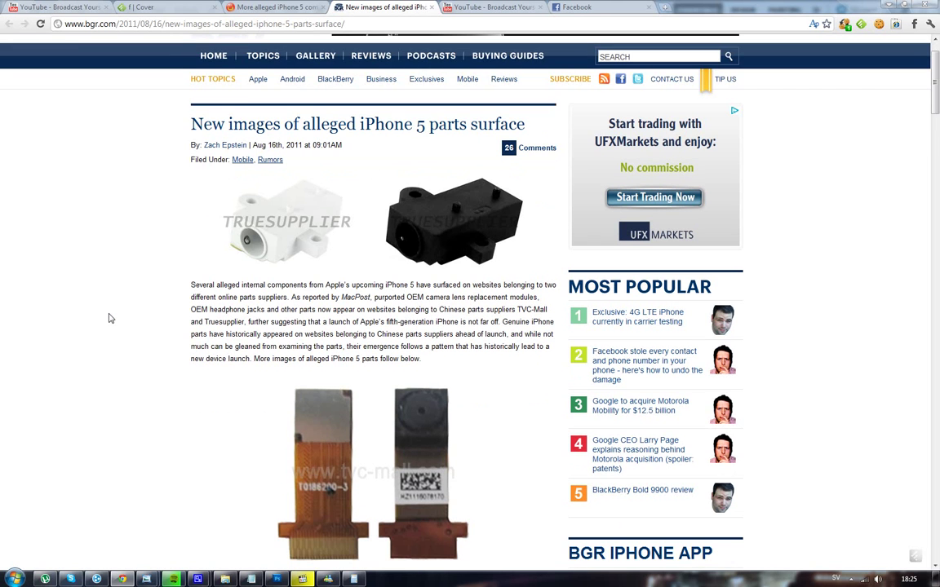
pyautogui.scroll(-3, 111, 317)
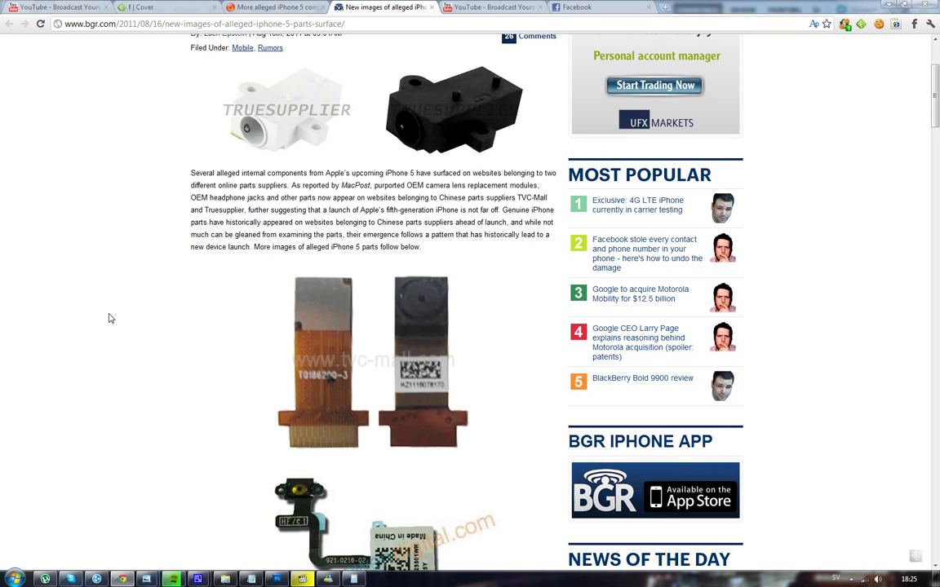